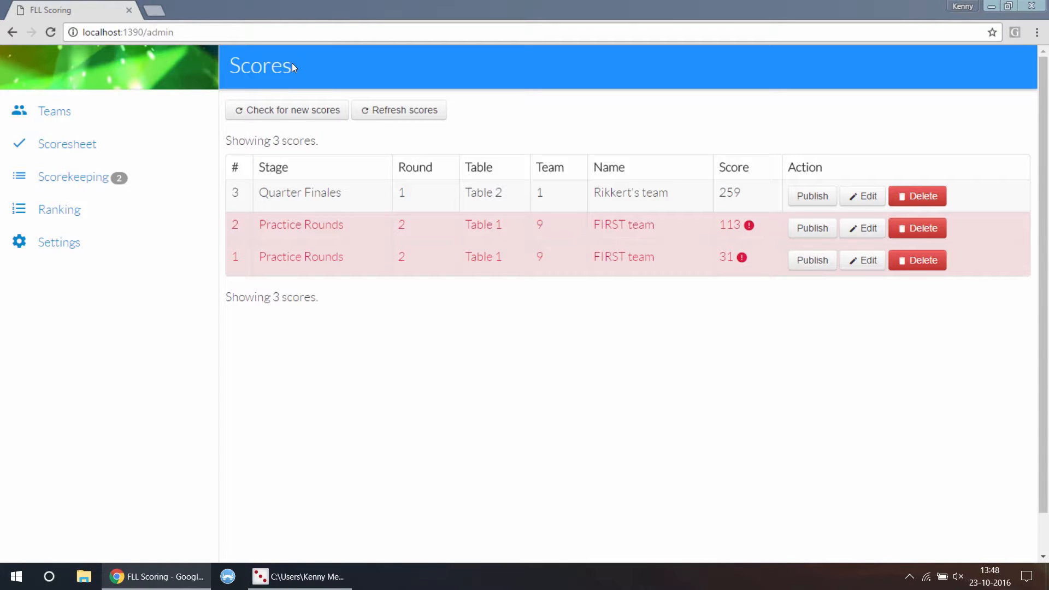
- Check for new scores, refresh the score list, and delete team 1's Practice Rounds score of 301
left_click(288, 112)
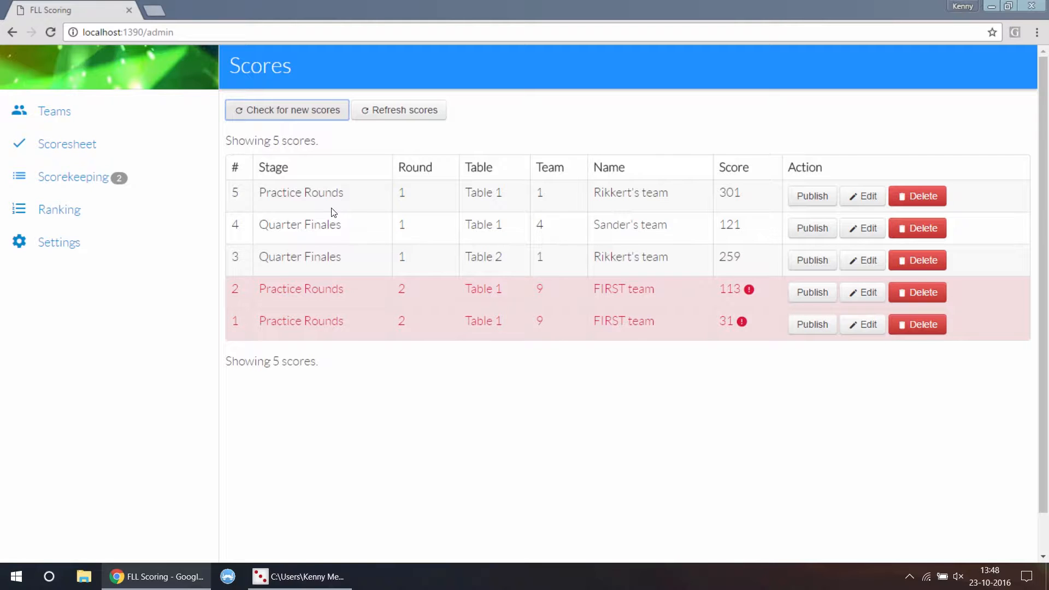
left_click(390, 116)
left_click(907, 198)
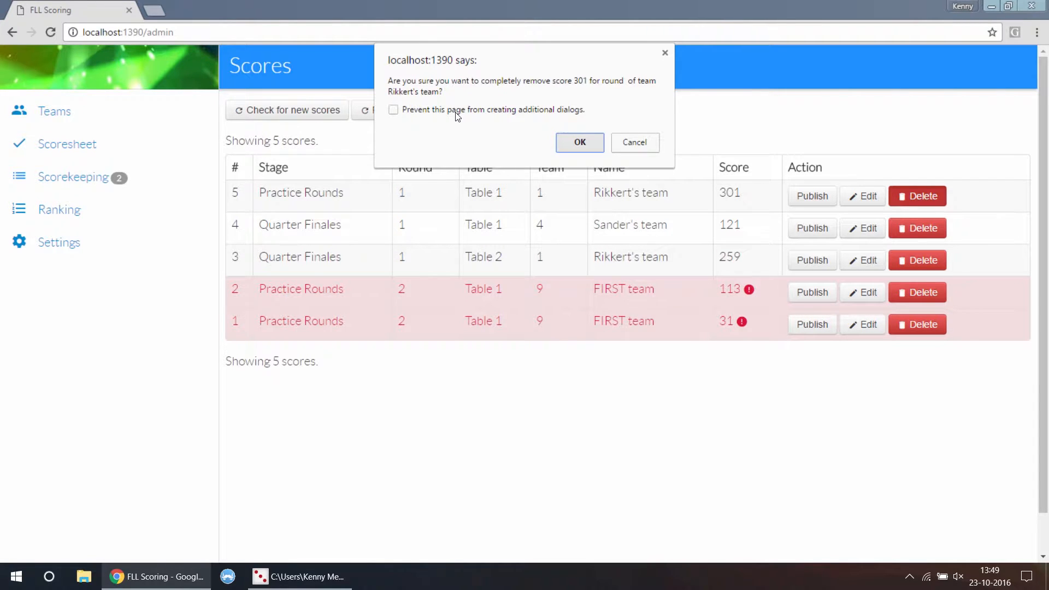
key("Return")
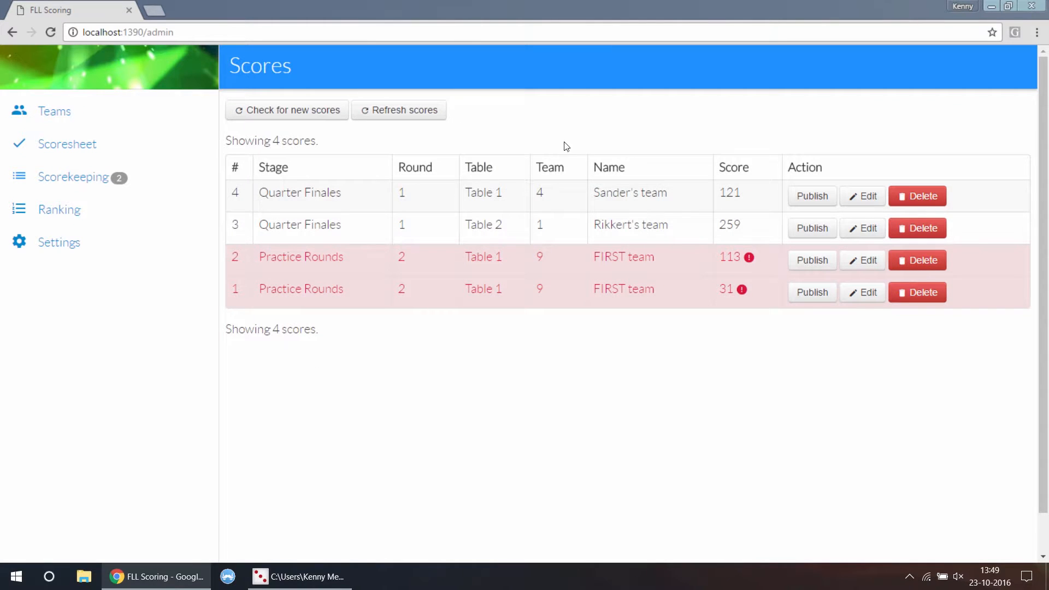
- Set team 4's Quarter Finales score to 125 and save the entry
left_click(862, 197)
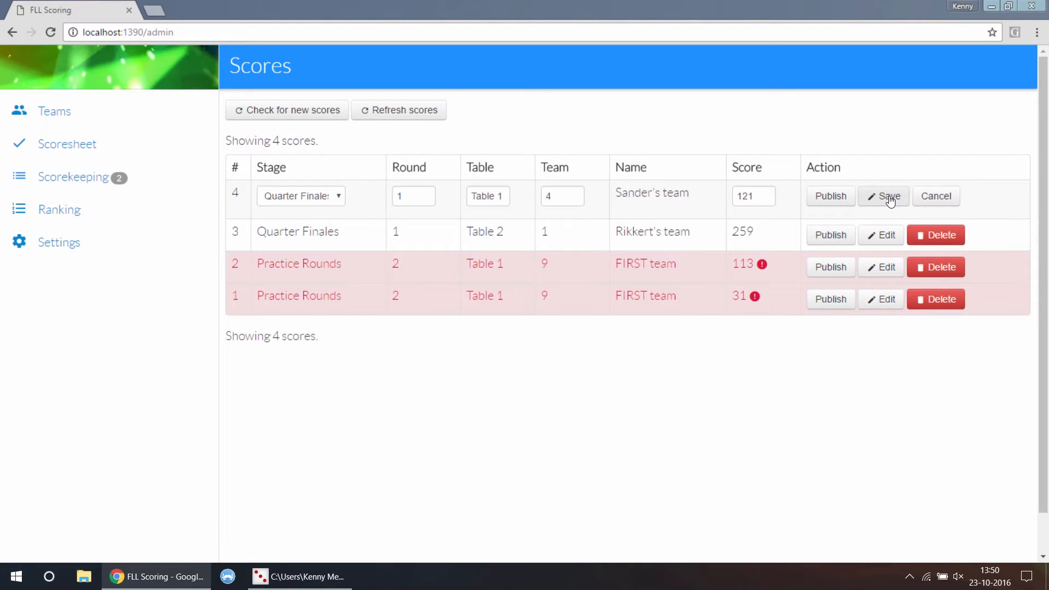
left_click(770, 194)
key("BackSpace")
type("5")
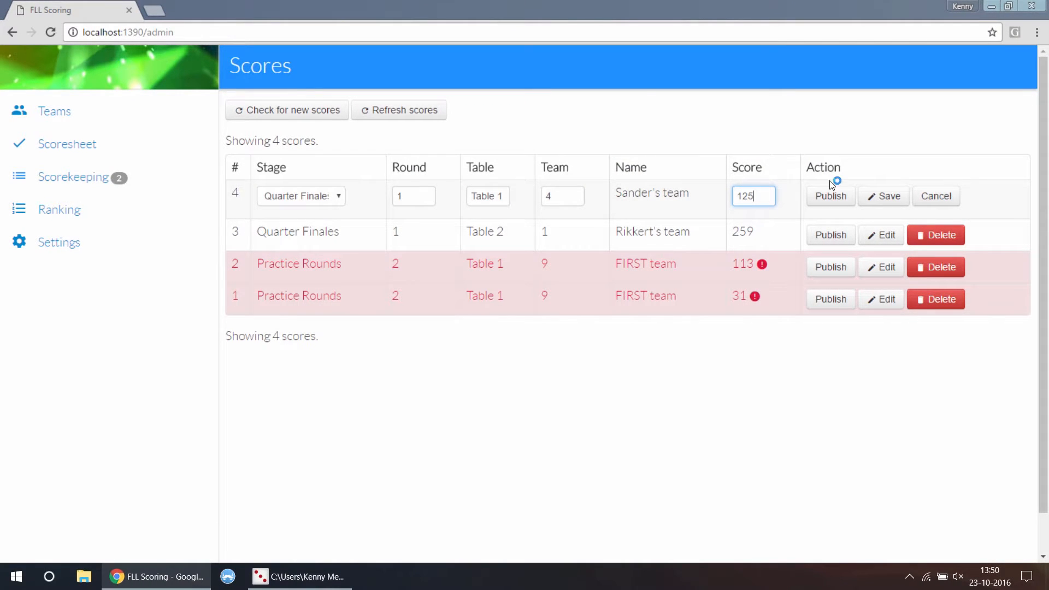
left_click(882, 196)
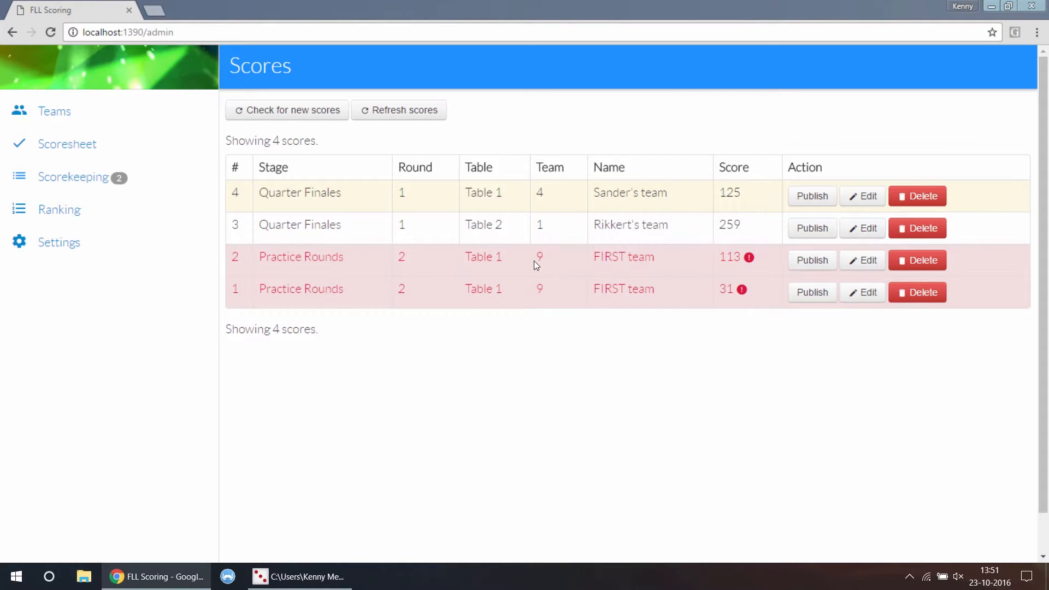
- Reassign the Practice Rounds score of 113 on Table 1 to team 8 and save the entry
left_click(869, 260)
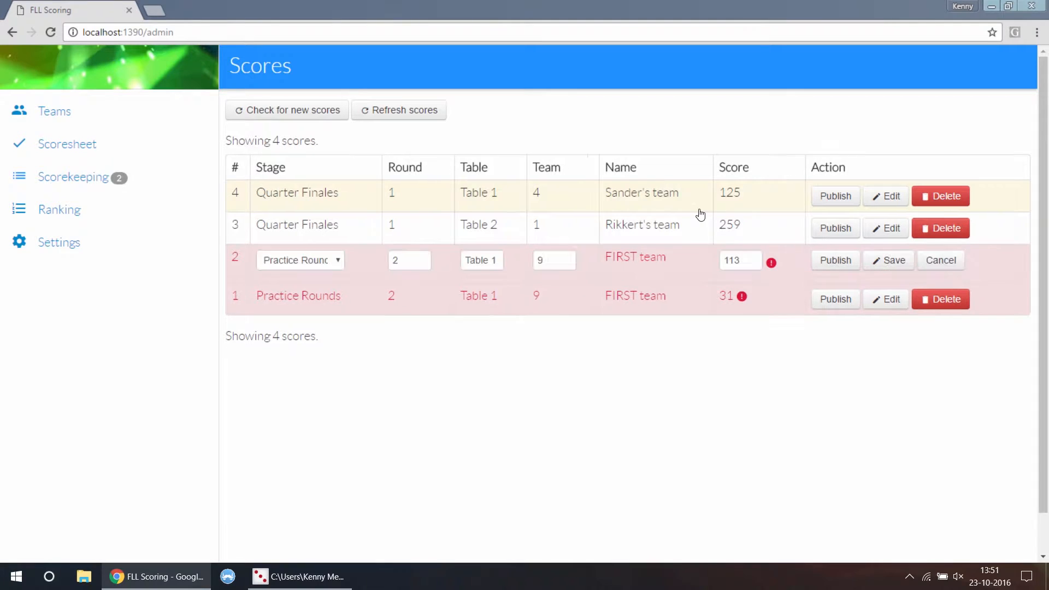
key("ctrl+a")
left_click(889, 260)
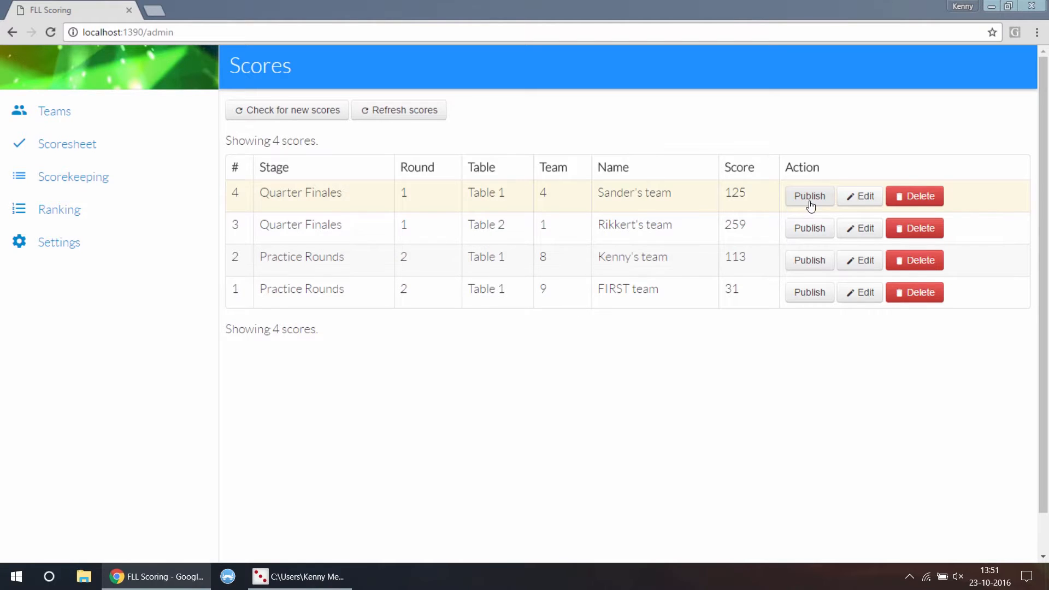
- Publish all four scores in the Quarter Finales and Practice Rounds
left_click(809, 204)
left_click(803, 231)
left_click(797, 262)
left_click(793, 295)
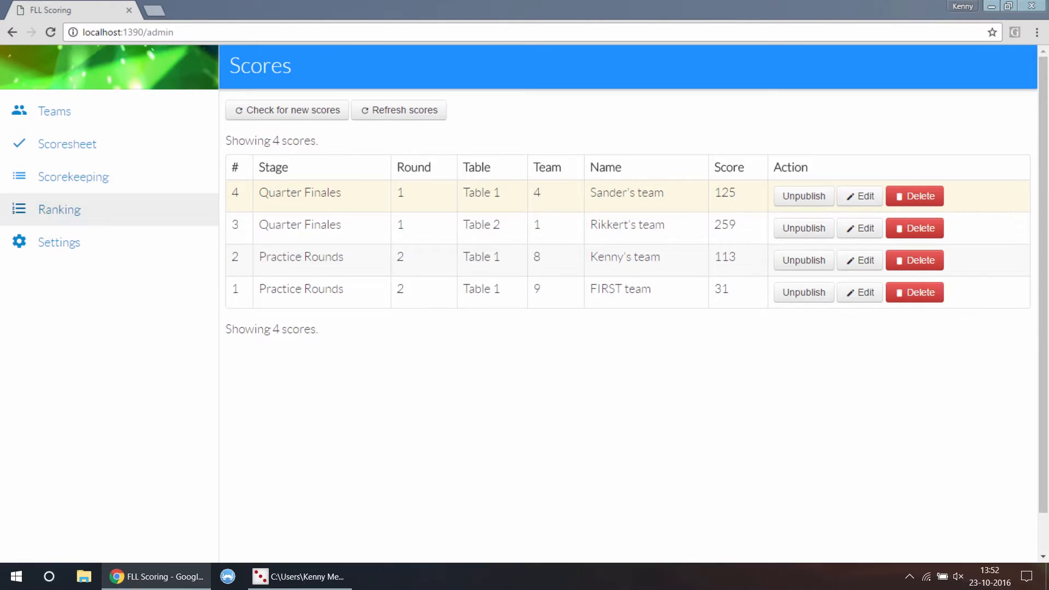
- Open the ranking and collapse the Practice Rounds, Quarter Finales, Semi Finales and Finales sections
left_click(62, 210)
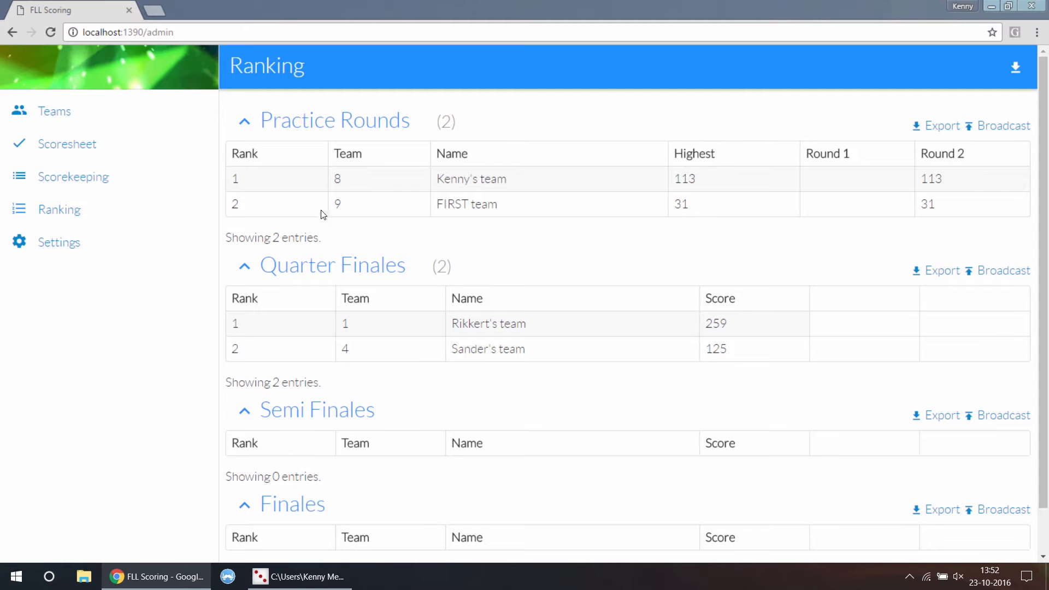
left_click(245, 124)
left_click(247, 155)
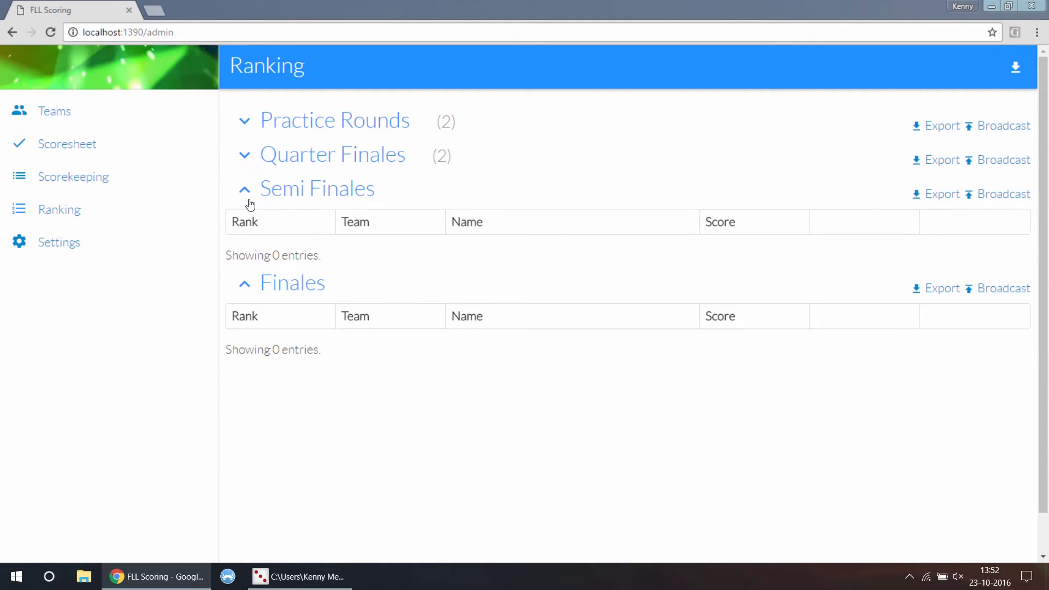
left_click(248, 198)
left_click(246, 232)
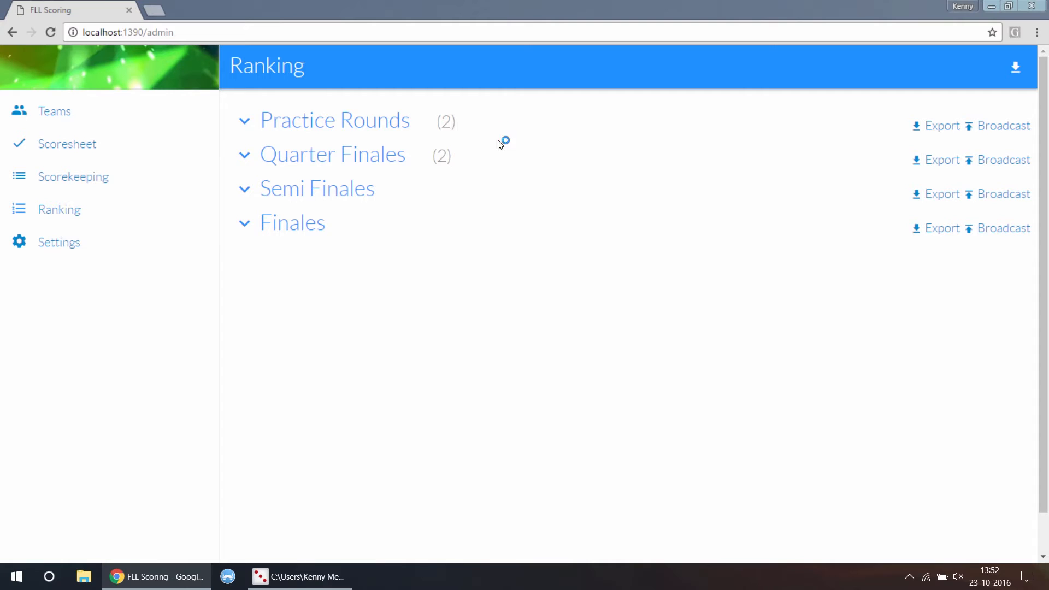
- Examine the rankings of the Practice Rounds, Quarter Finales and Semi Finales by expanding their sections
left_click(245, 122)
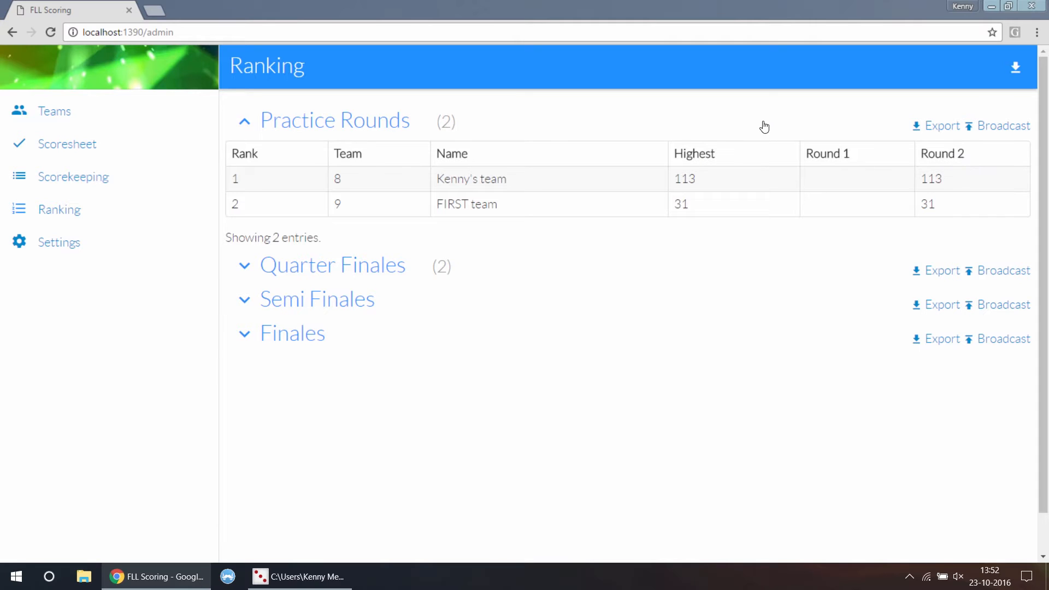
left_click(381, 155)
left_click(273, 156)
left_click(245, 122)
left_click(245, 158)
left_click(245, 298)
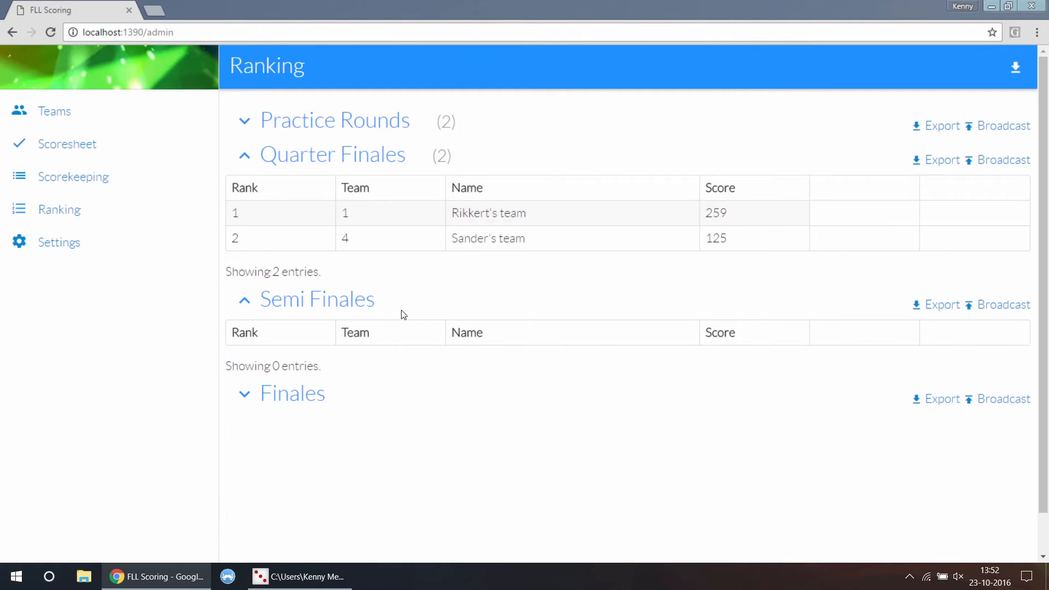
- Show the Practice Rounds ranking instead of the Quarter Finales and export it to the Desktop as ranking_practice.csv
left_click(245, 156)
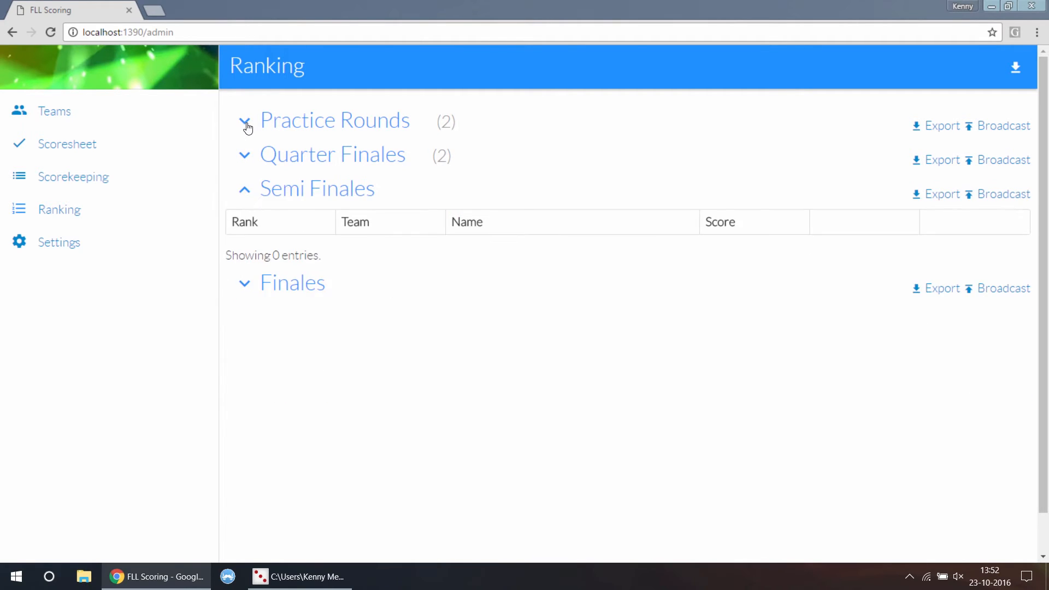
left_click(245, 123)
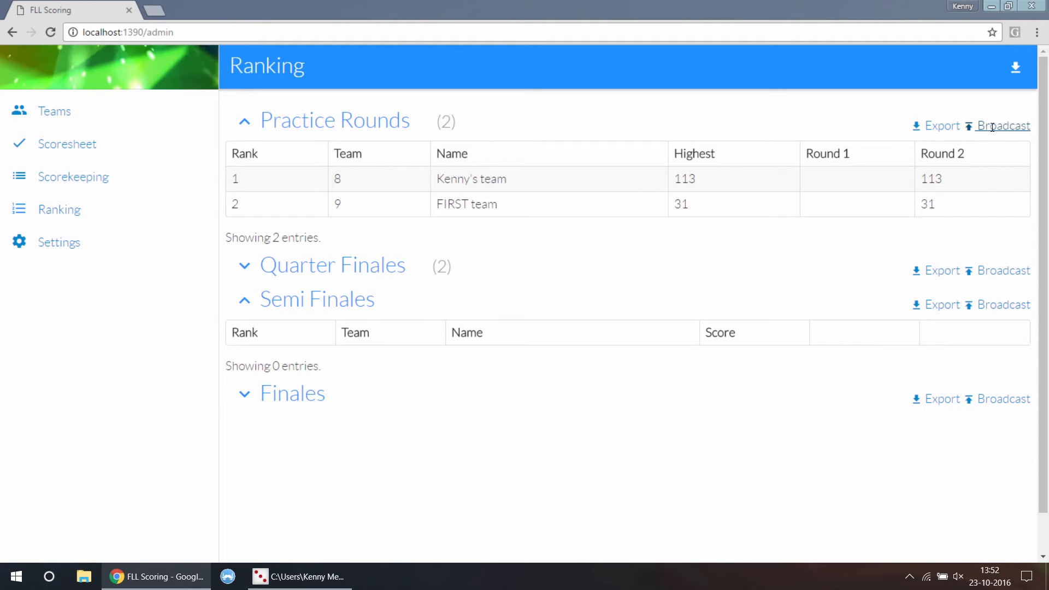
left_click(936, 128)
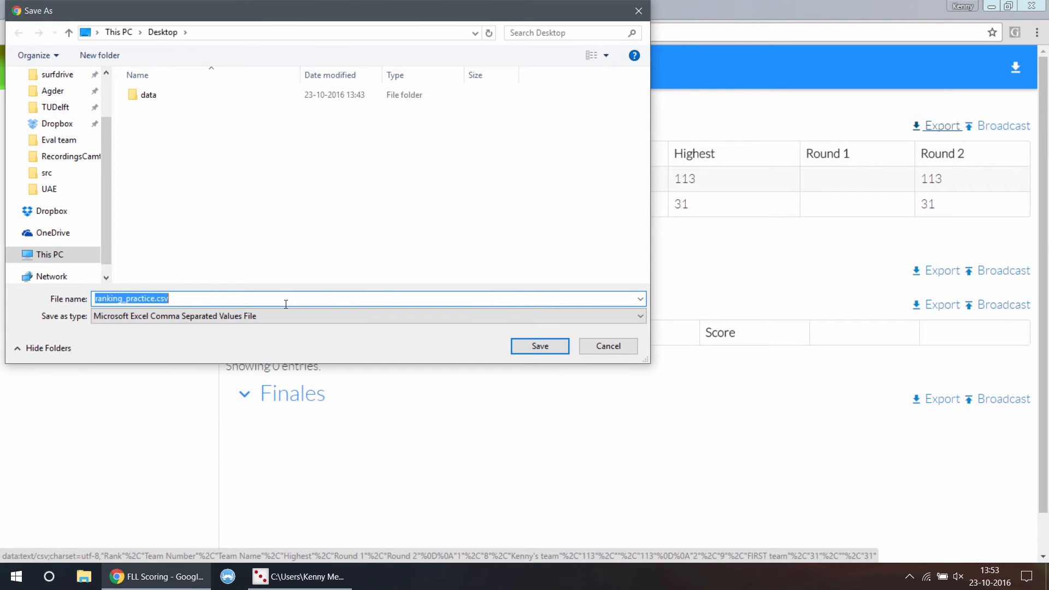
left_click(569, 354)
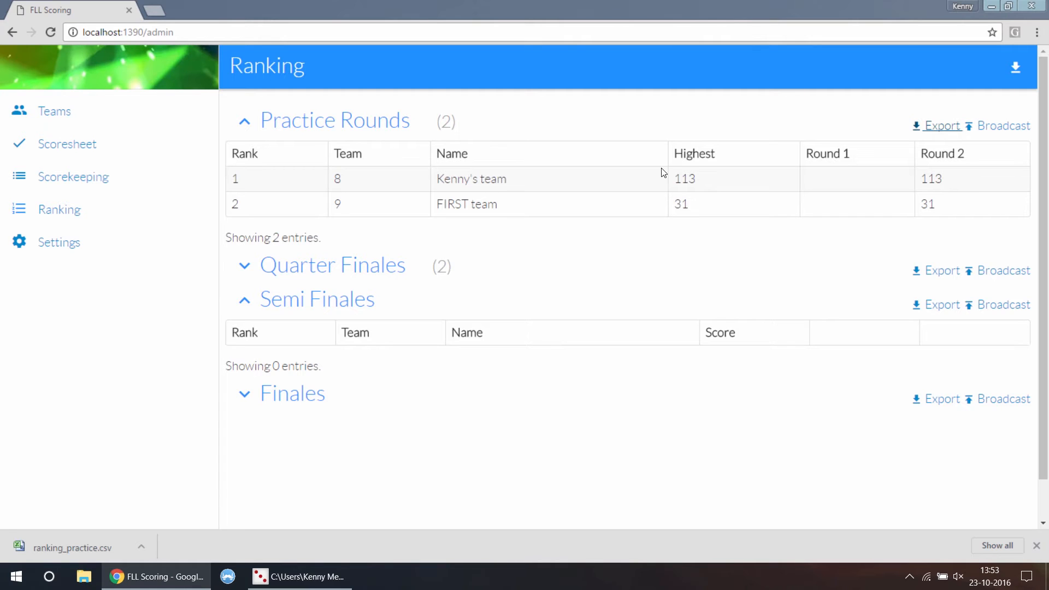
- Export the Practice Rounds ranking for Round 2, including previous rounds, as the standalone file RoundResults.html on the Desktop
left_click(1016, 67)
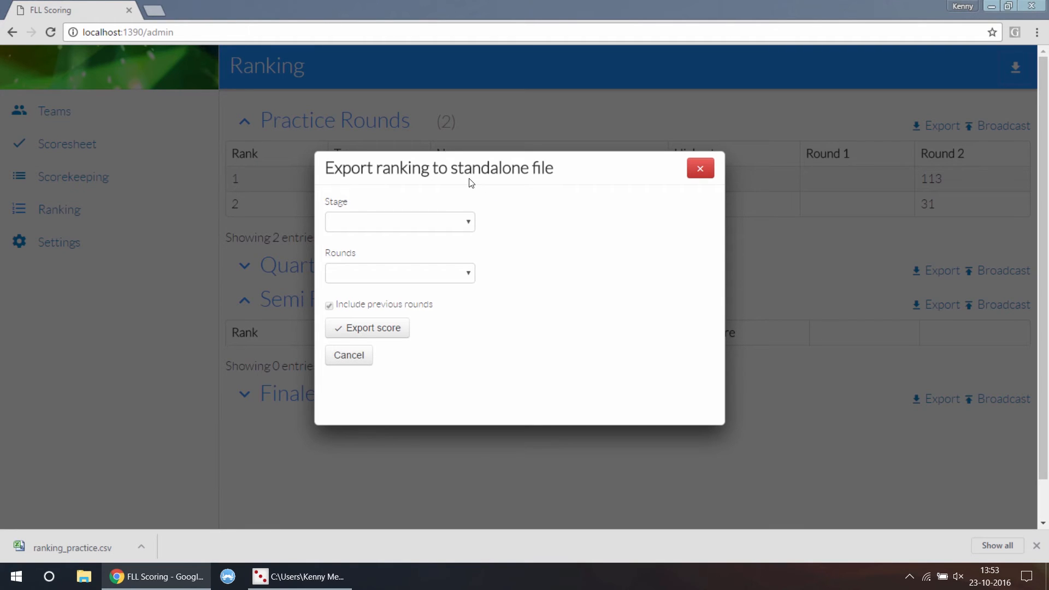
left_click(451, 221)
left_click(434, 248)
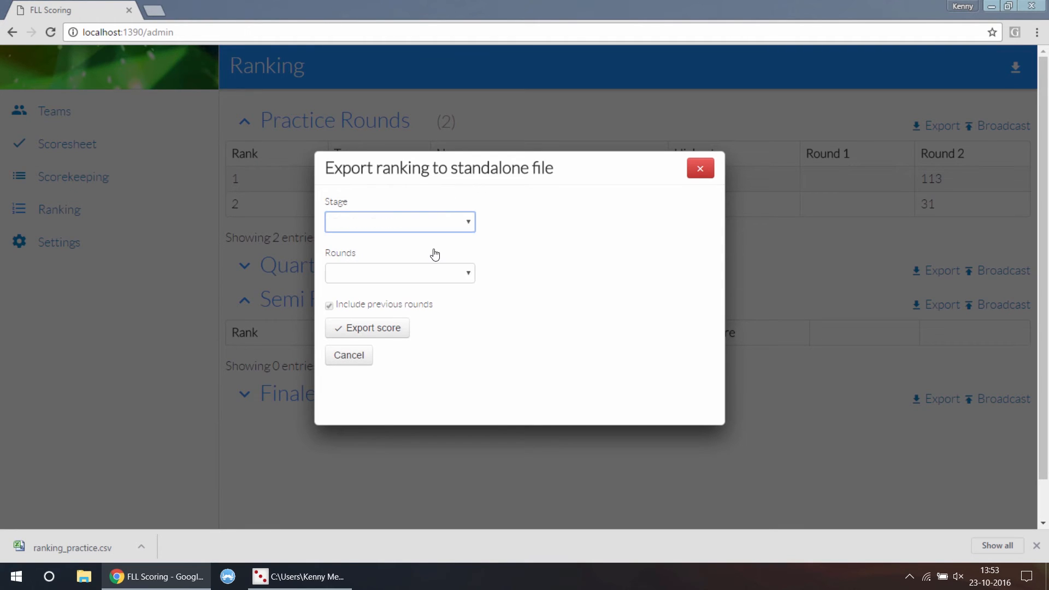
left_click(408, 276)
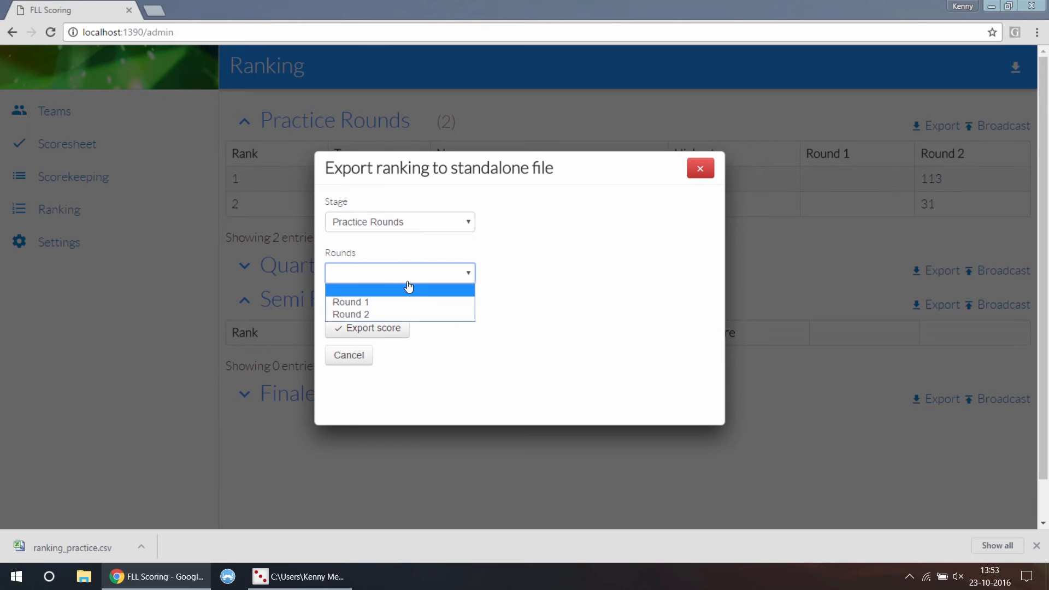
left_click(398, 315)
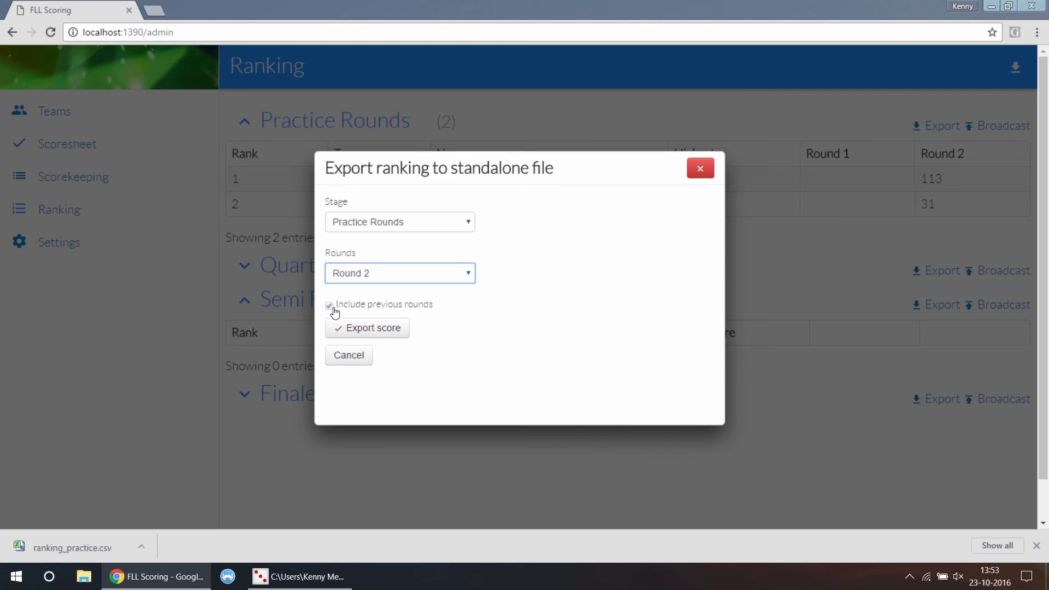
left_click(390, 335)
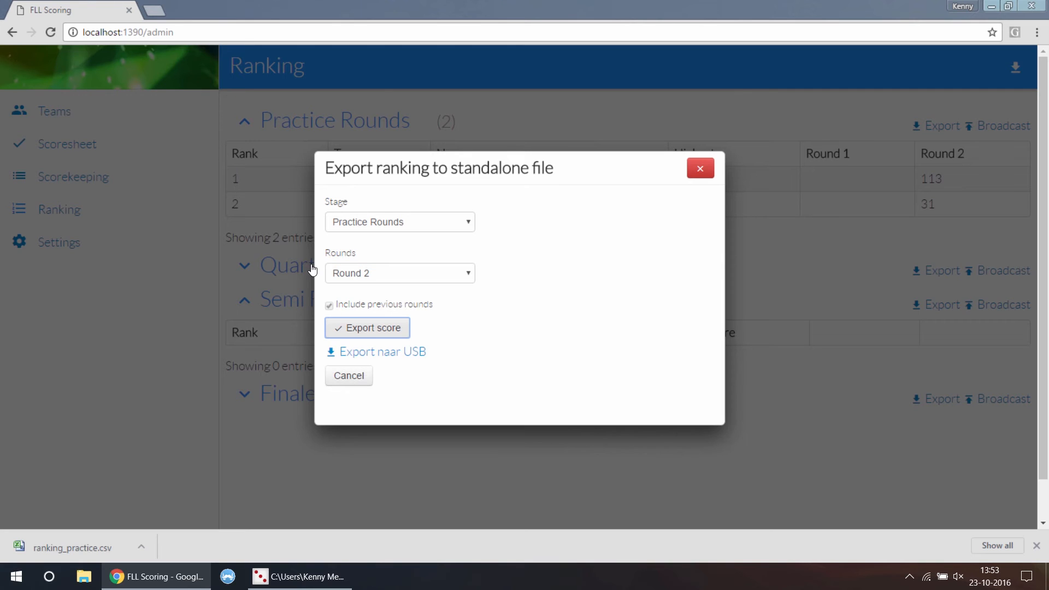
left_click(385, 356)
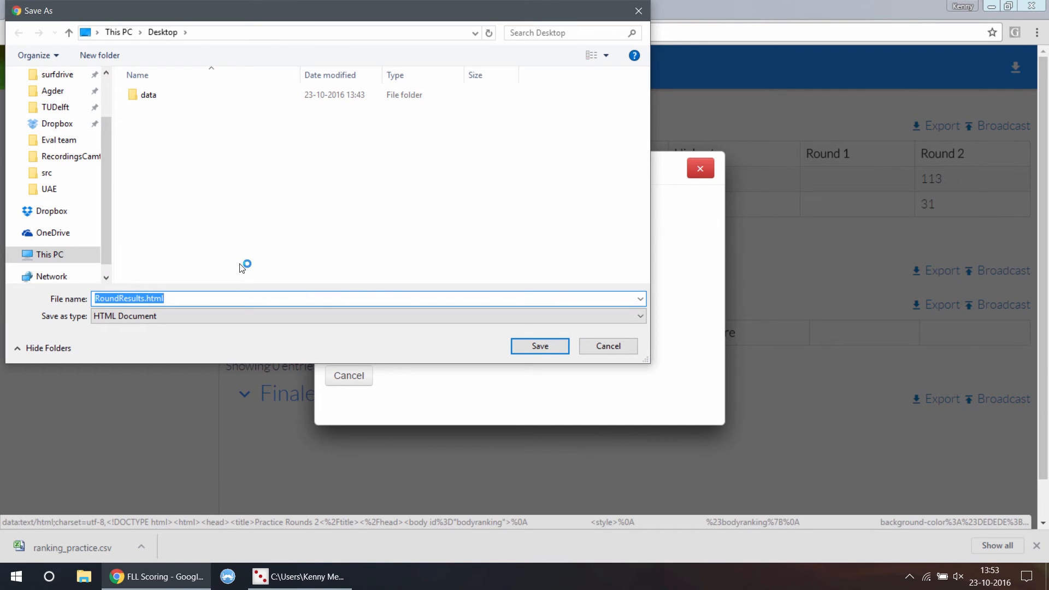
left_click(540, 348)
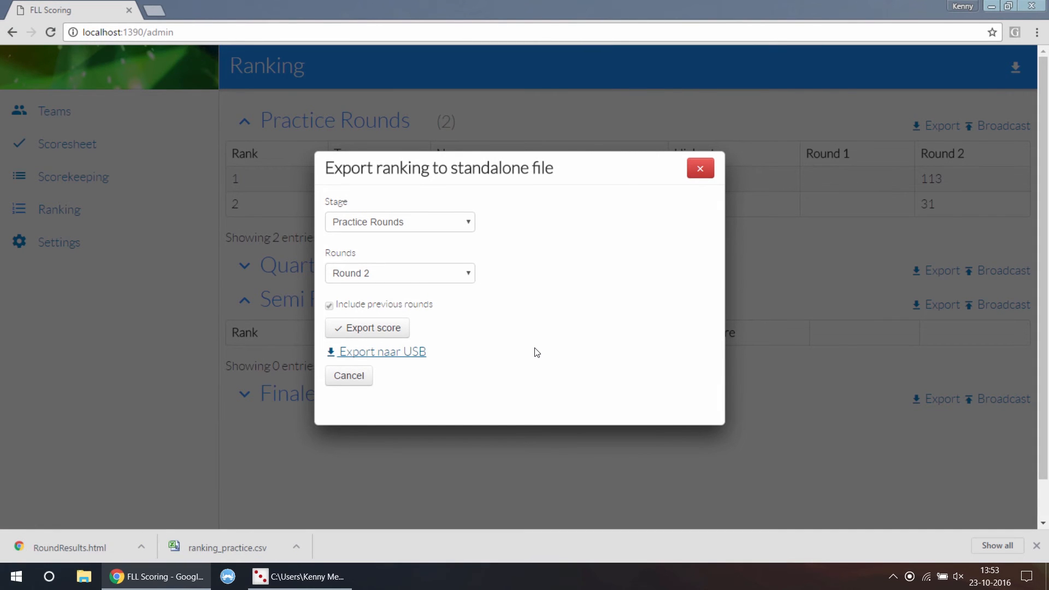
- Open the exported RoundResults.html, examine its ranking table, and close it
left_click(110, 554)
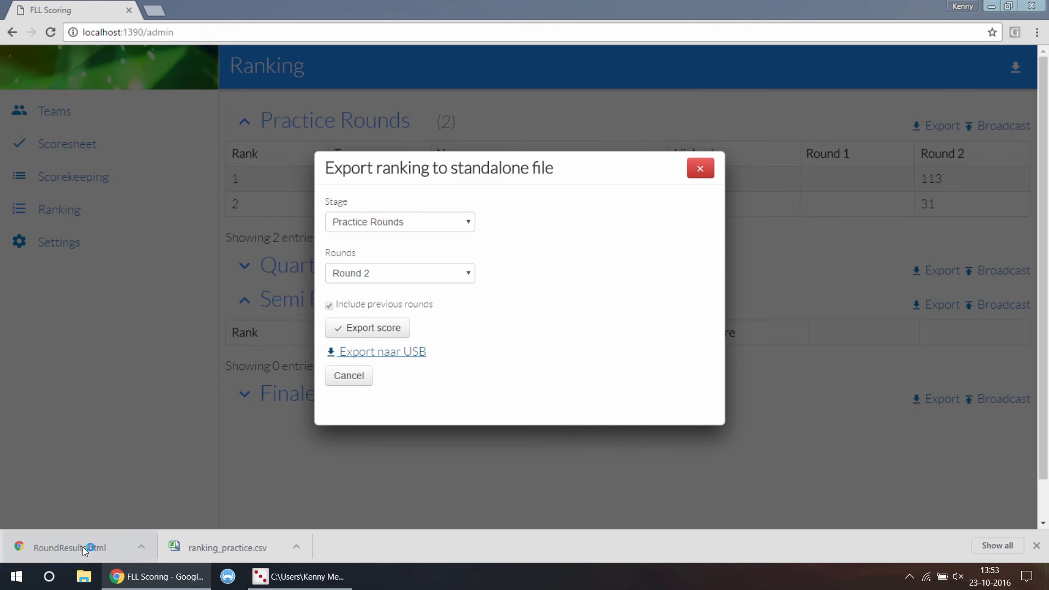
left_click(127, 583)
left_click(20, 316)
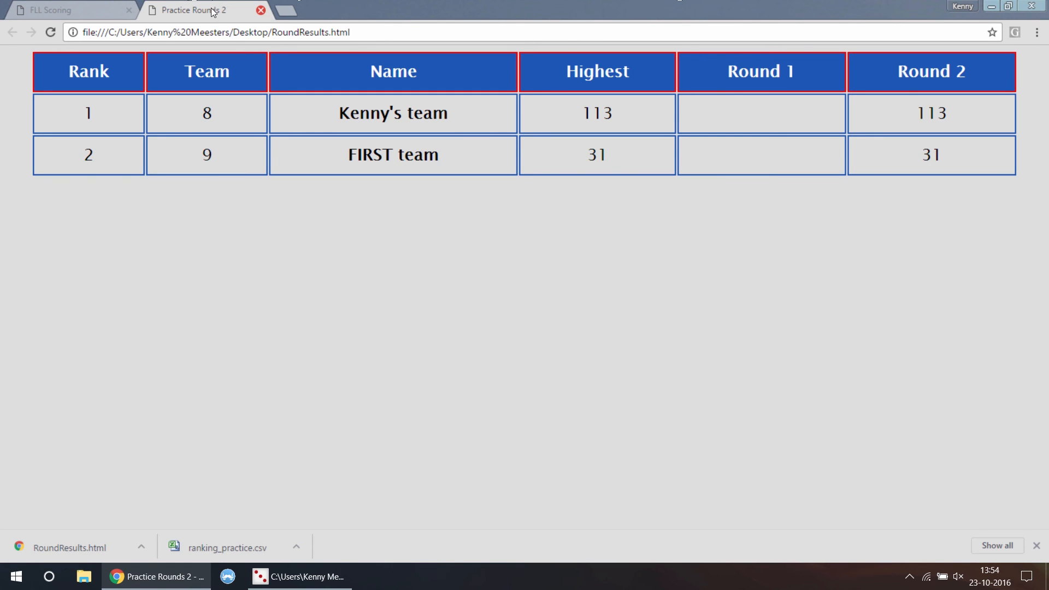
left_click(261, 10)
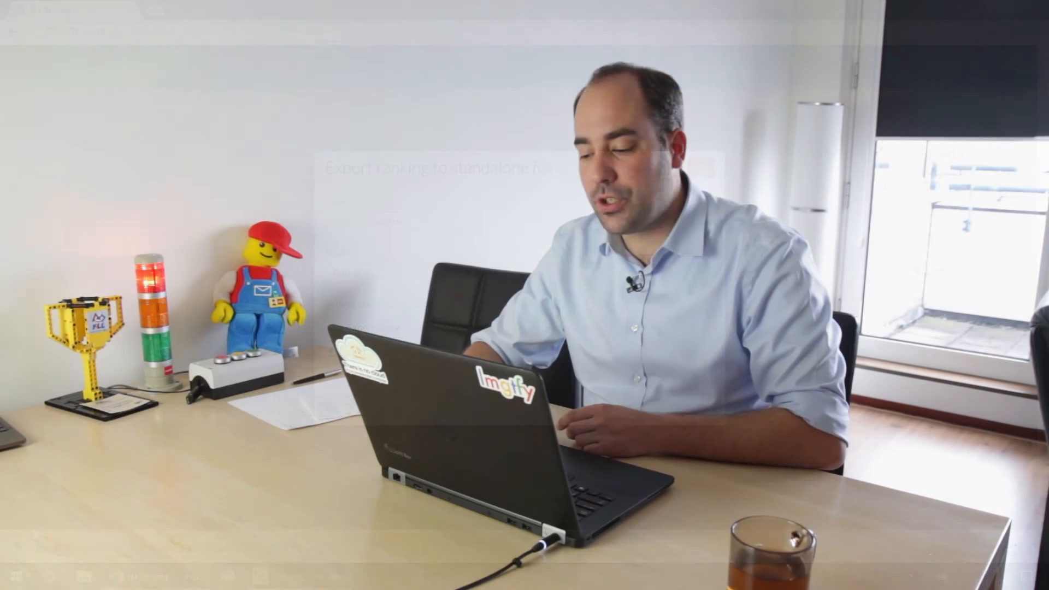